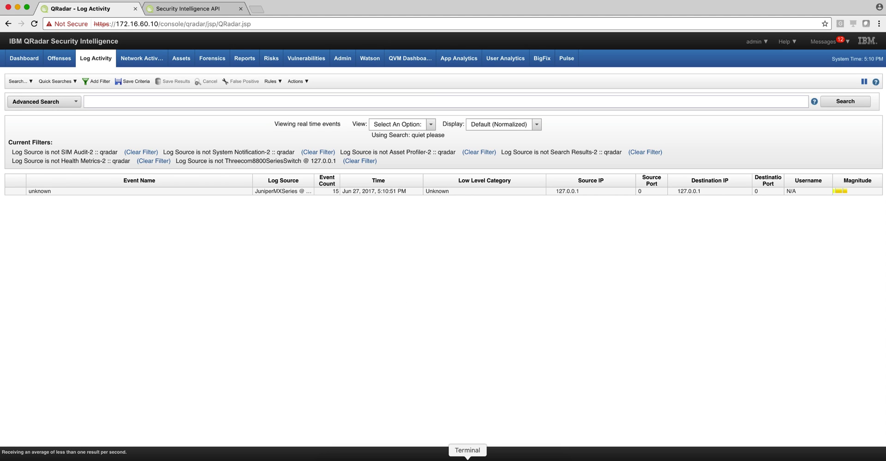
# - Switch to Terminal, clear its screen and run df -h, moving the window clear of the event list
pyautogui.click(468, 458)
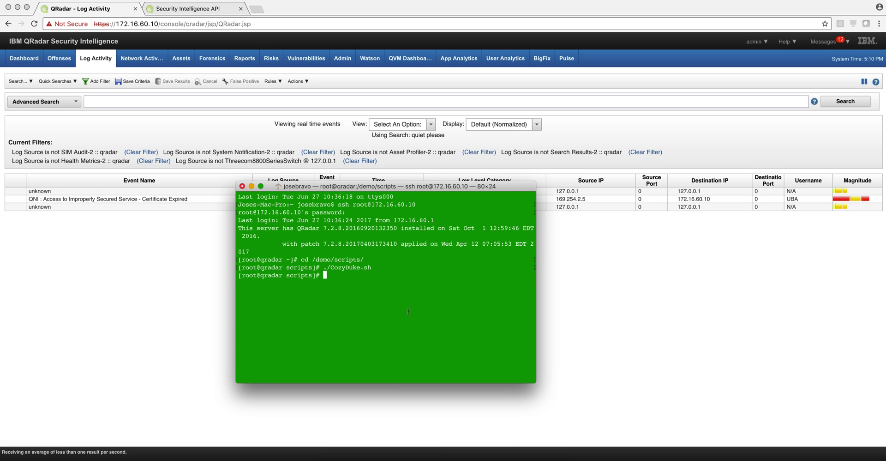
pyautogui.write('clear')
pyautogui.press('Return')
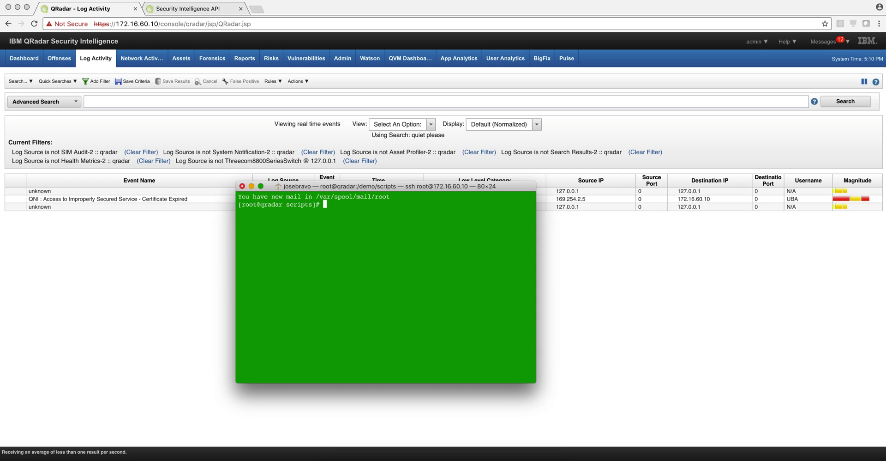
pyautogui.write('df')
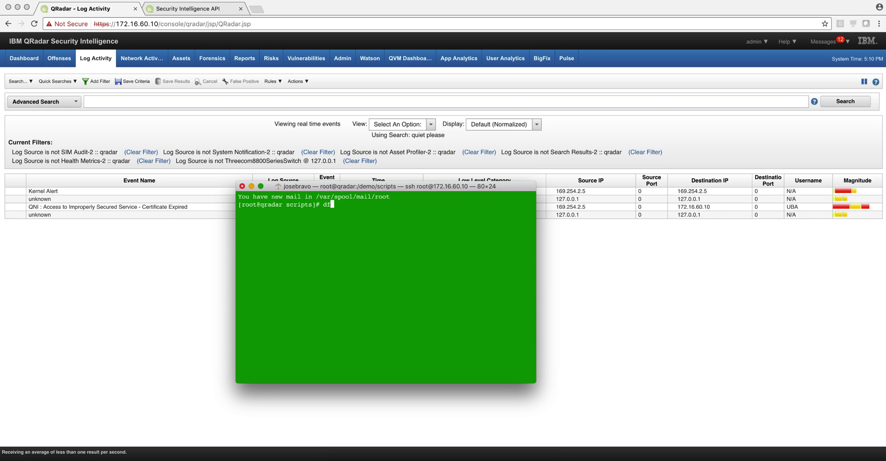
pyautogui.write(' -h')
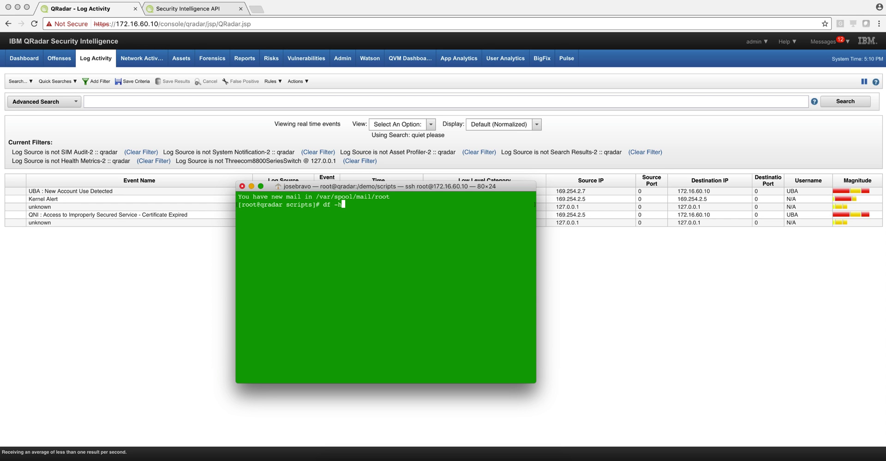
pyautogui.press('Return')
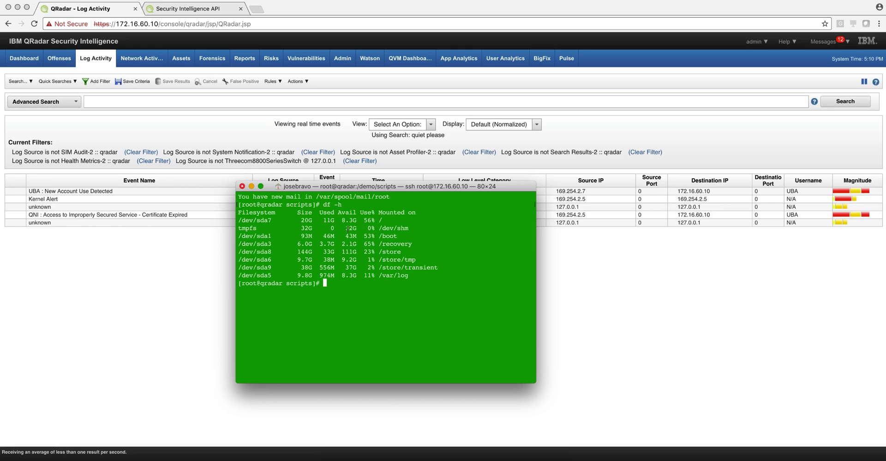
pyautogui.moveTo(414, 184); pyautogui.dragTo(629, 262)
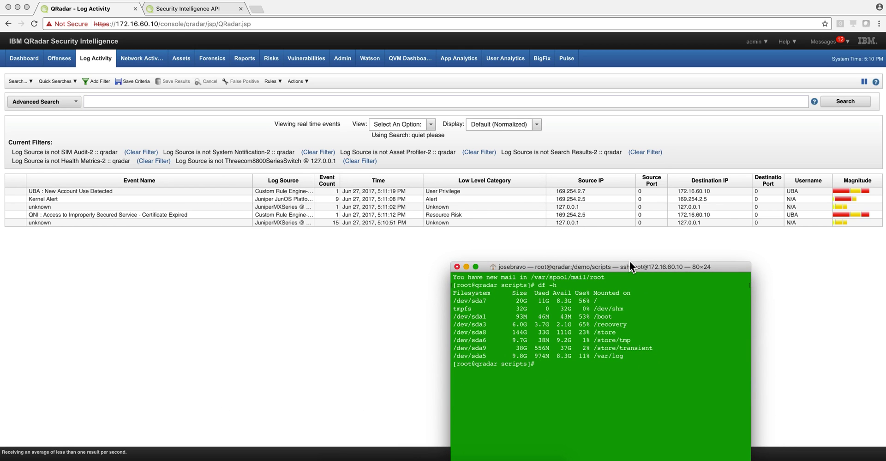
# - Run an advanced AQL search for DiskSpaceTotal events, giving Element as Partition and MAX(value) in gigabytes as GBUsed, grouped by Element, ordered by GBUsed DESC, LAST 2 MINUTES
pyautogui.click(98, 100)
pyautogui.write('SELECT Element as Partition, double(MAX(value)/(1024.0 * 1024.0 * 1024.0)) as GBUsed FROM events WHERE "Metric ID"=\'DiskSpaceTotal\' GROUP BY Element ORDER BY GBUsed DESC LAST 2 MINU')
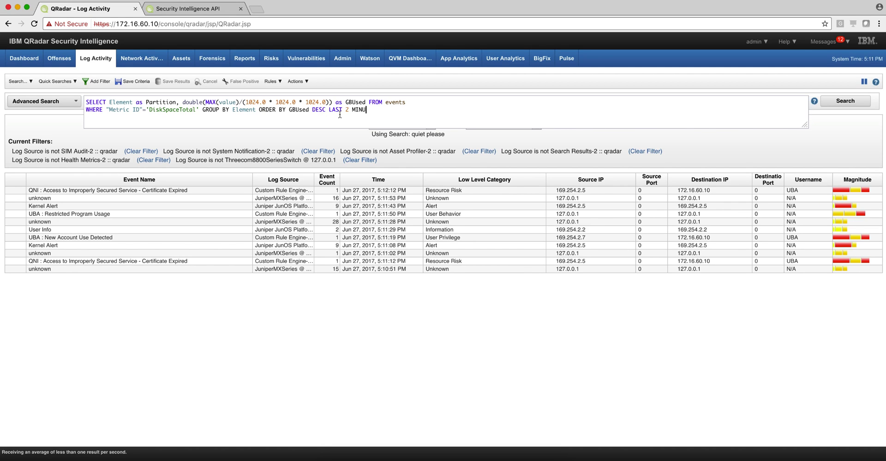
pyautogui.write('N')
pyautogui.press('BackSpace')
pyautogui.write('T')
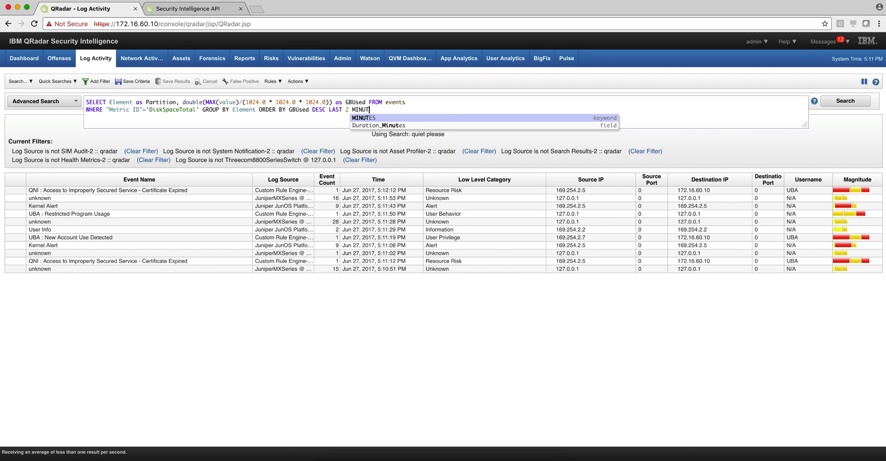
pyautogui.click(365, 117)
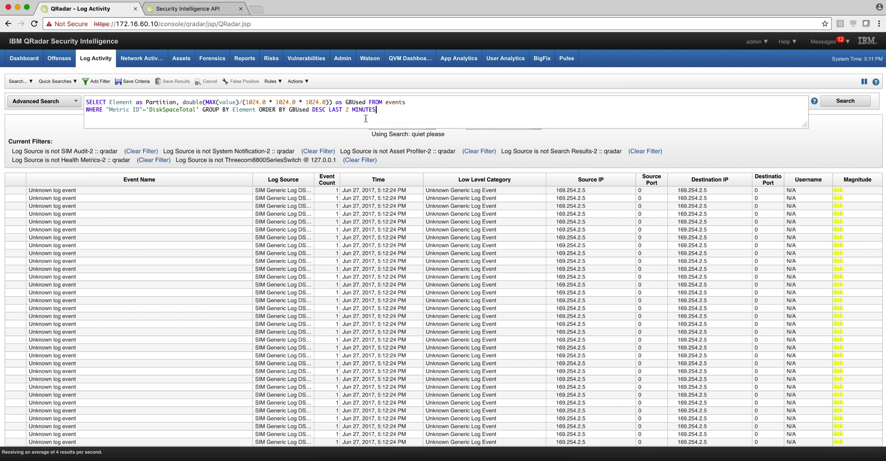
pyautogui.click(845, 102)
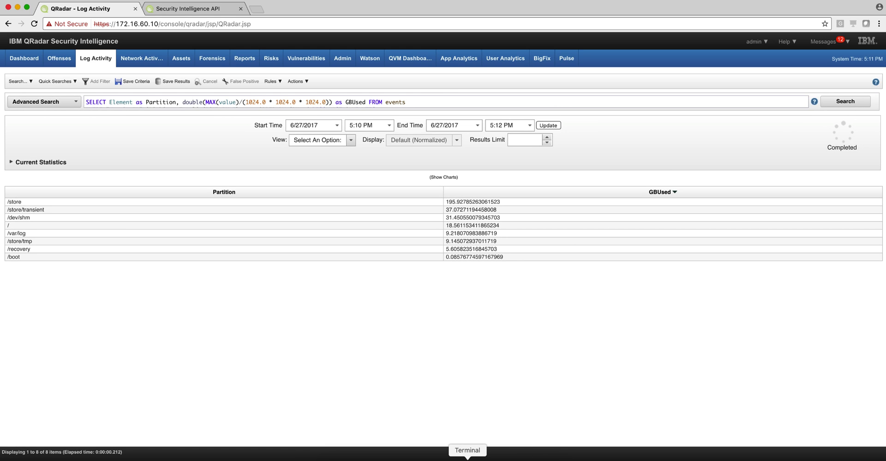
# - Bring the Terminal window beside the search results to compare the partition sizes with the df -h output
pyautogui.click(468, 459)
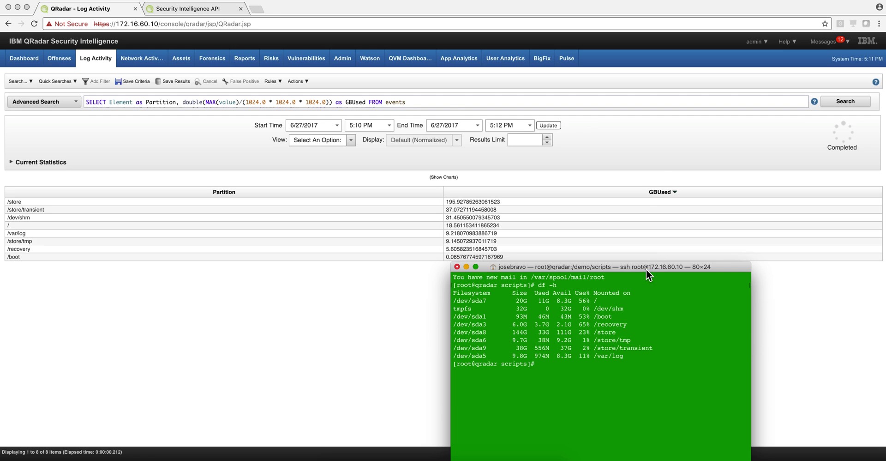
pyautogui.moveTo(646, 267); pyautogui.dragTo(733, 165)
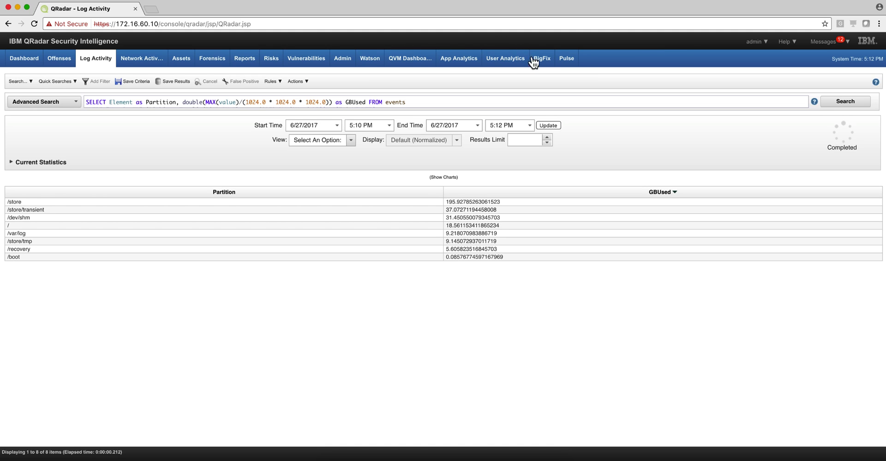
# - Open the interactive API documentation for developers and display the version 7.0 POST request for /ariel/searches
pyautogui.click(785, 43)
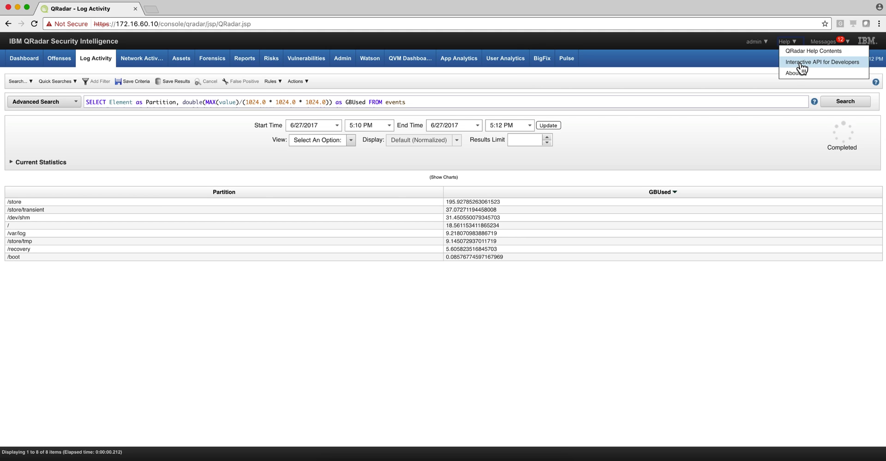
pyautogui.click(803, 68)
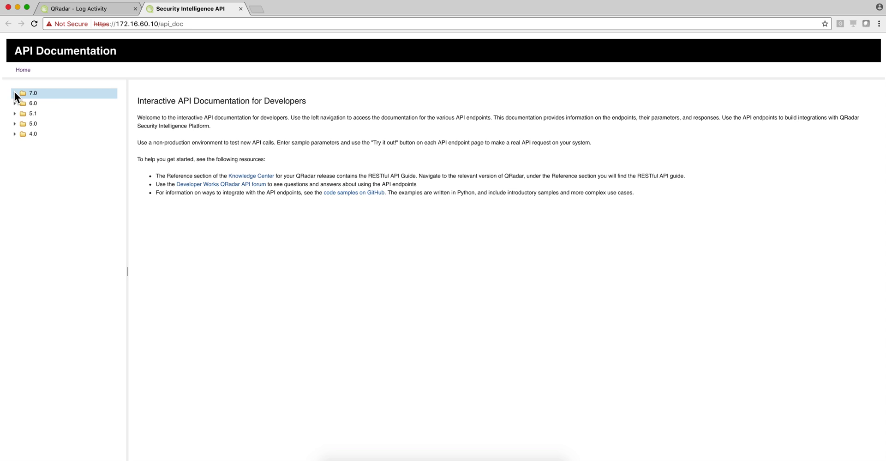
pyautogui.click(15, 92)
pyautogui.click(24, 114)
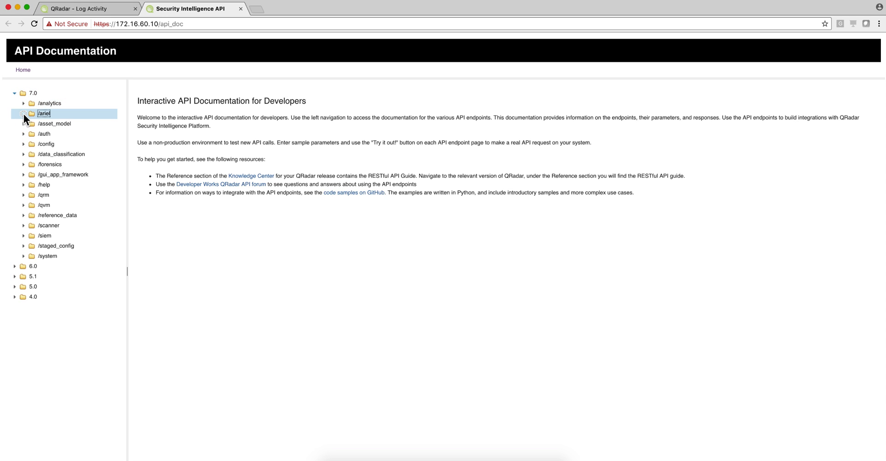
pyautogui.click(51, 186)
pyautogui.click(31, 184)
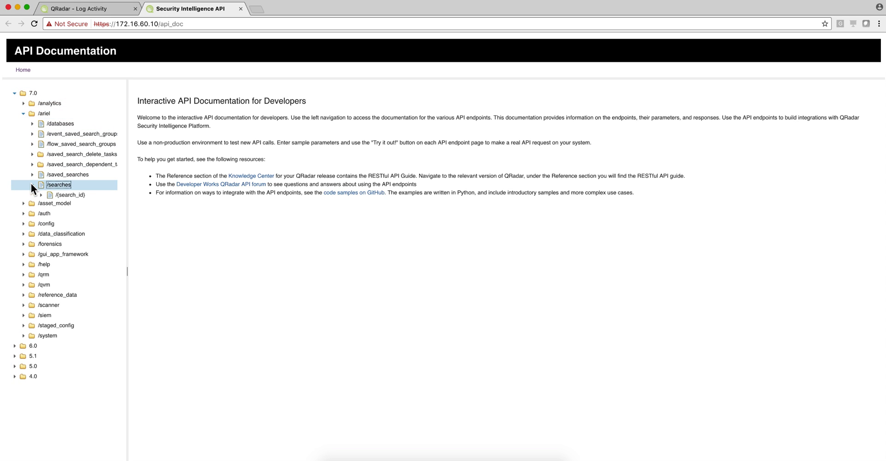
pyautogui.click(69, 194)
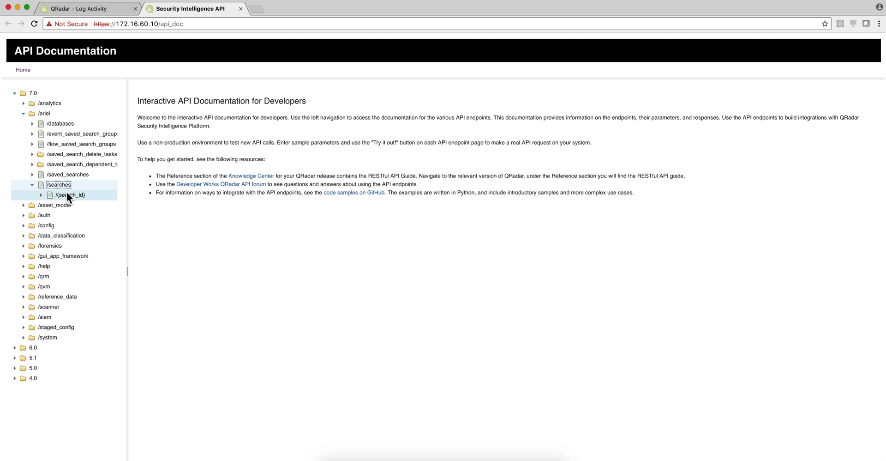
pyautogui.click(65, 185)
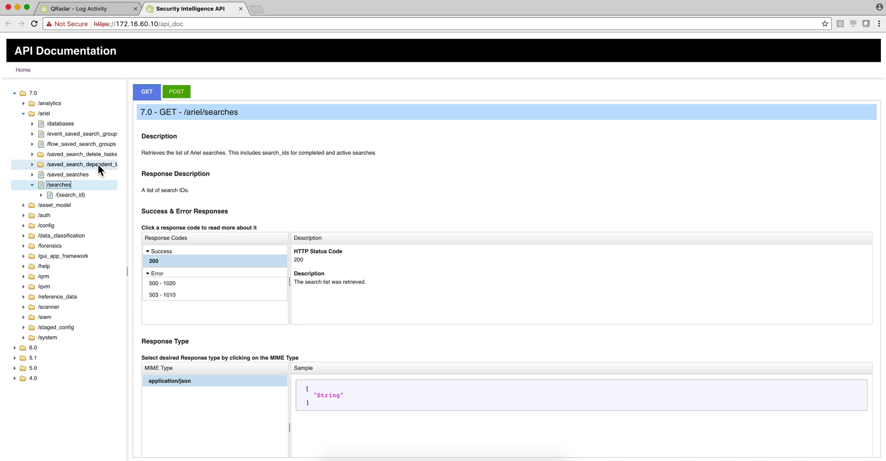
pyautogui.click(175, 92)
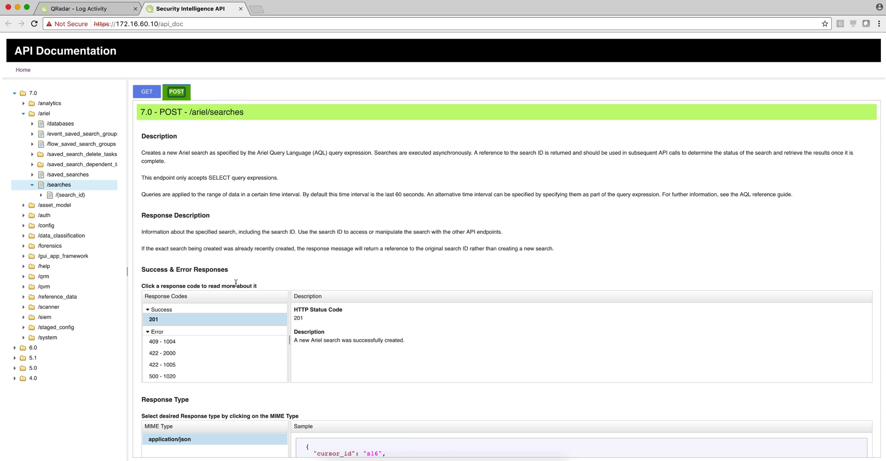
# - Submit the POST request with the DiskSpaceTotal AQL query as its query_expression, completing the pasted text so it ends in LAST 2 MINUTES
pyautogui.scroll(-5, 236, 282)
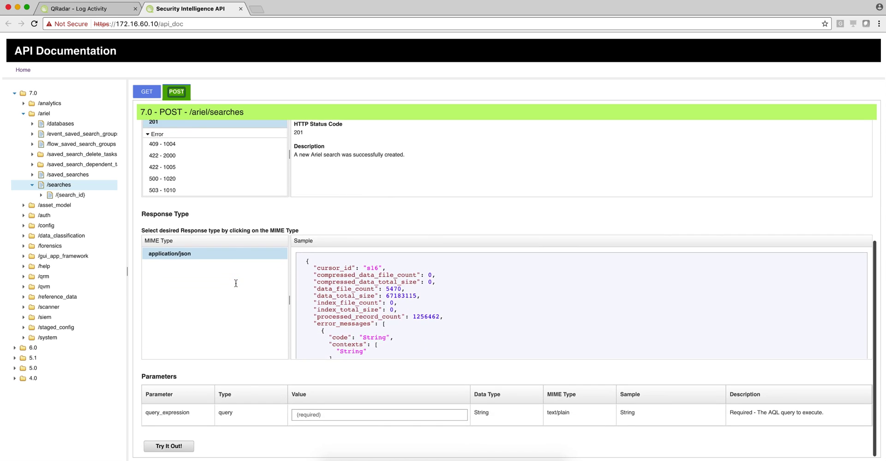
pyautogui.click(308, 415)
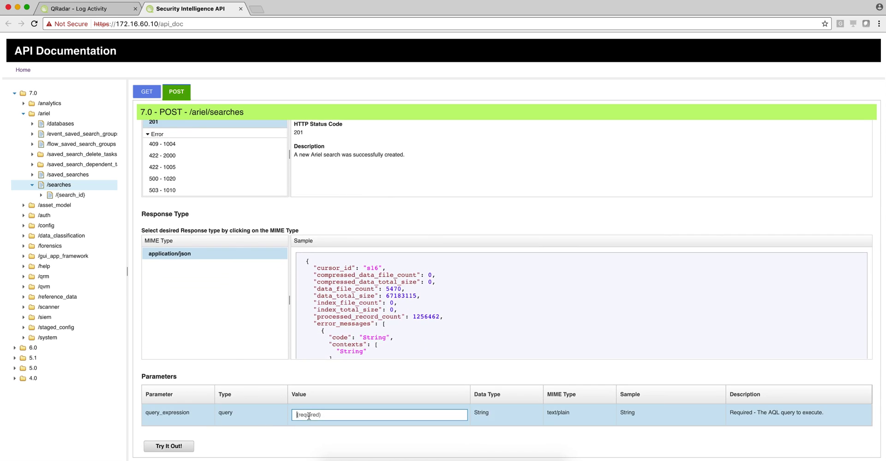
pyautogui.press('super+v')
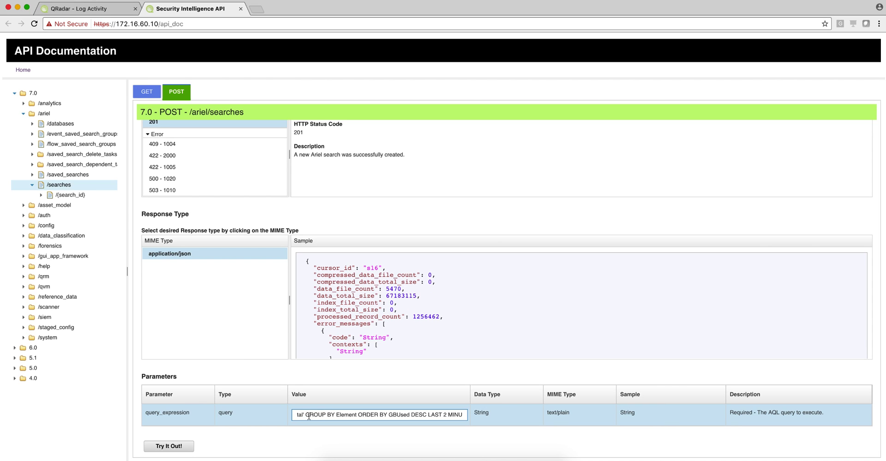
pyautogui.write('TES')
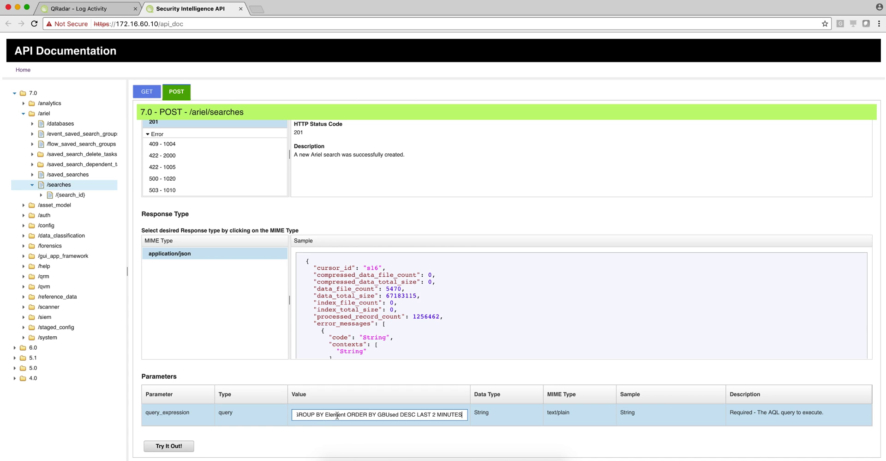
pyautogui.press('Left')
pyautogui.press('Left')
pyautogui.press('Left')
pyautogui.press('Left')
pyautogui.press('Left')
pyautogui.press('Left')
pyautogui.press('Left')
pyautogui.press('Left')
pyautogui.press('Left')
pyautogui.press('Left')
pyautogui.press('Left')
pyautogui.press('Left')
pyautogui.press('Left')
pyautogui.press('Left')
pyautogui.press('Left')
pyautogui.press('Left')
pyautogui.press('Left')
pyautogui.press('Left')
pyautogui.press('Left')
pyautogui.press('Left')
pyautogui.press('Right')
pyautogui.press('Right')
pyautogui.press('Right')
pyautogui.press('Right')
pyautogui.press('Right')
pyautogui.press('Right')
pyautogui.press('Right')
pyautogui.press('Right')
pyautogui.press('Right')
pyautogui.press('Right')
pyautogui.press('Right')
pyautogui.press('Right')
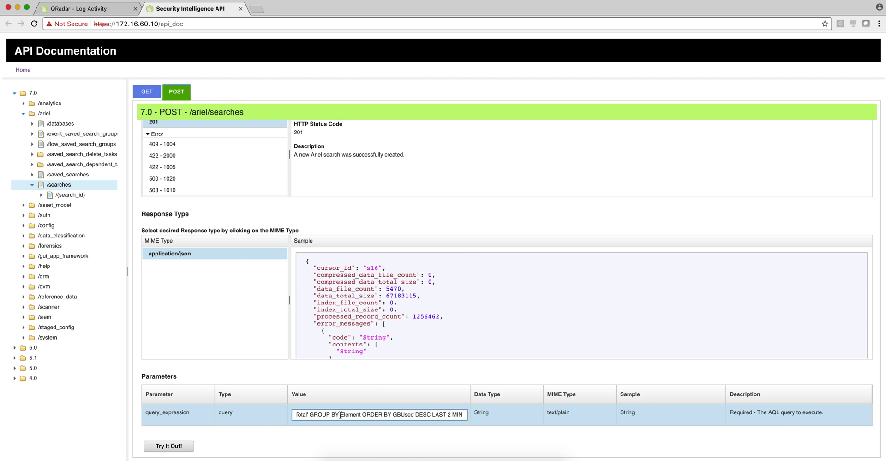
pyautogui.click(168, 446)
# - Copy the search_id value from the end of the POST response body
pyautogui.scroll(-5, 169, 450)
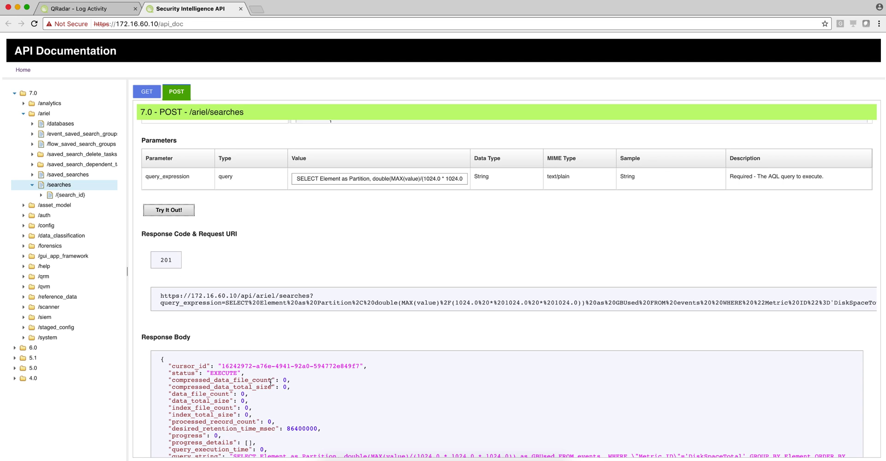
pyautogui.scroll(-2, 271, 382)
pyautogui.scroll(-3, 271, 382)
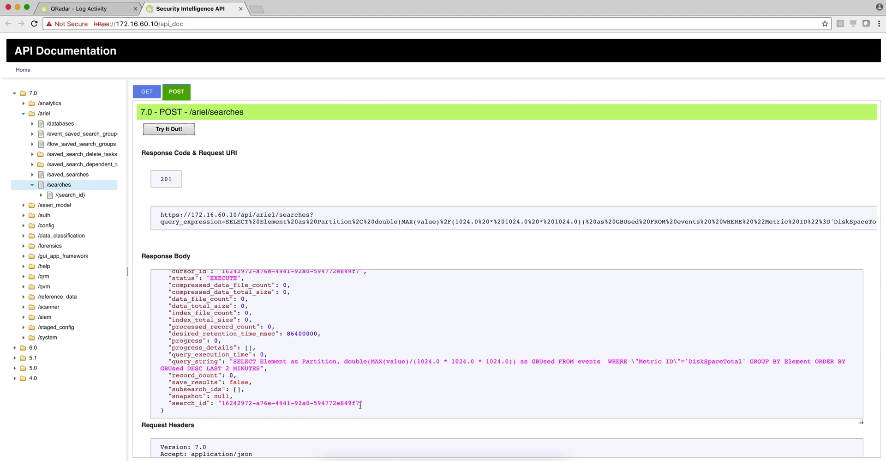
pyautogui.moveTo(361, 404); pyautogui.dragTo(223, 404)
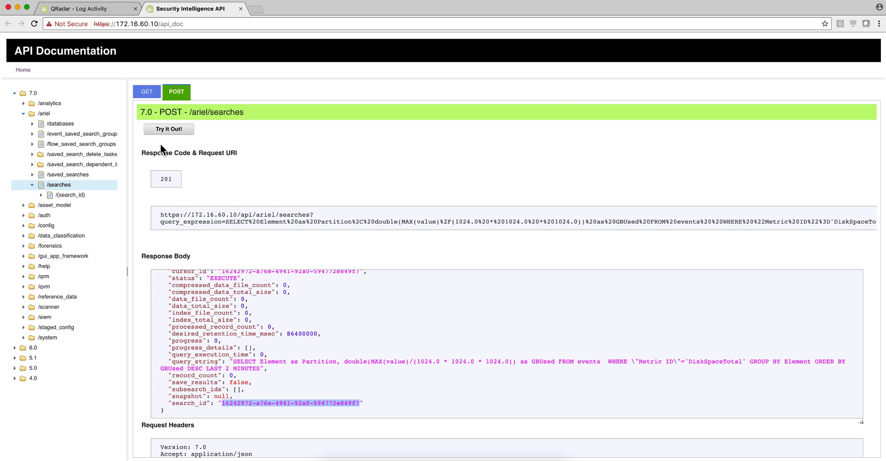
pyautogui.click(86, 1)
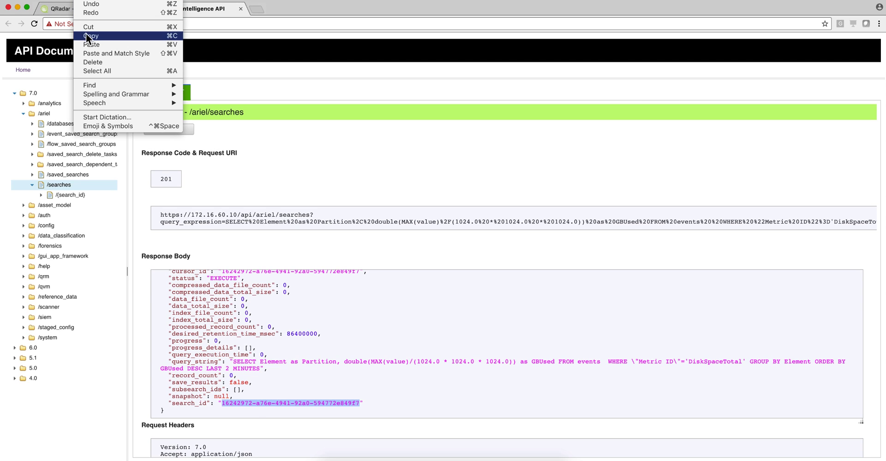
pyautogui.click(85, 37)
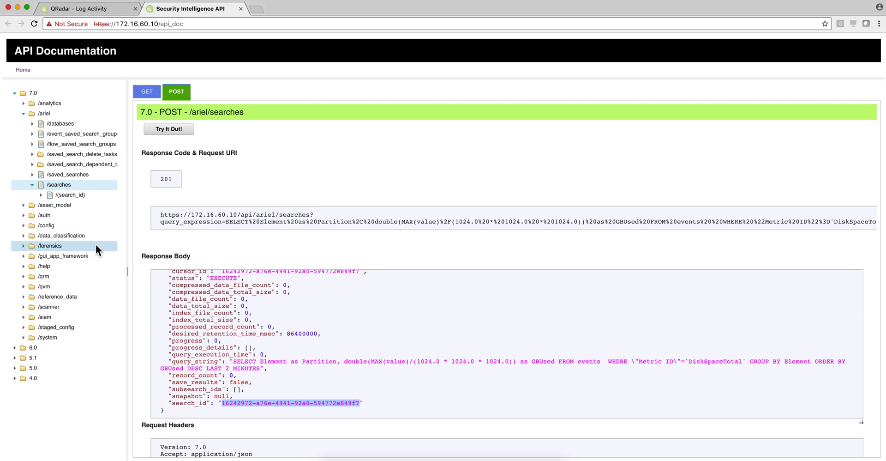
# - Send the GET request for /ariel/searches/{search_id} with the copied search ID and examine the search status in the response
pyautogui.click(73, 195)
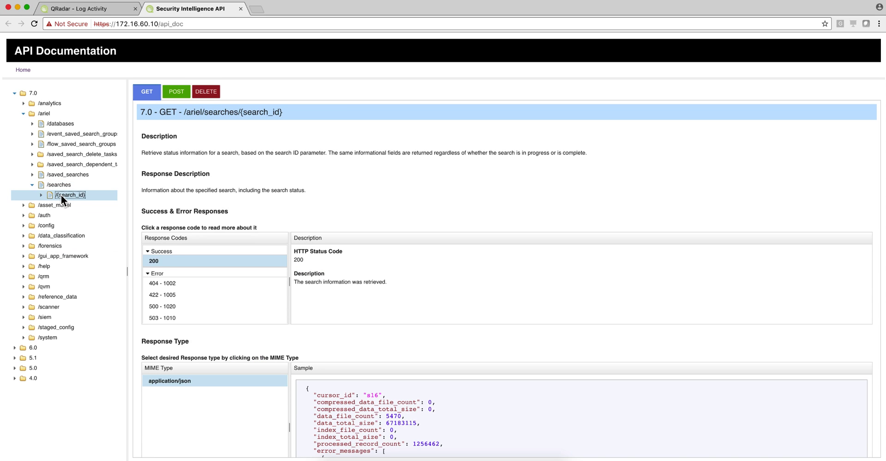
pyautogui.scroll(-1, 201, 273)
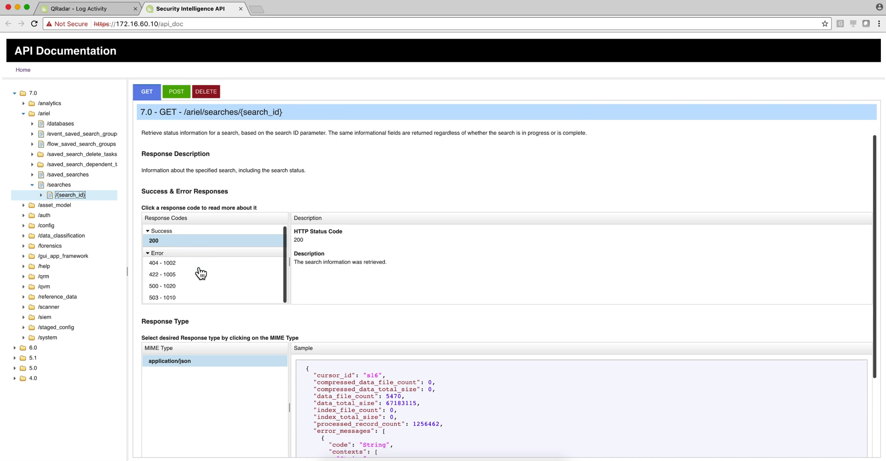
pyautogui.scroll(-5, 201, 273)
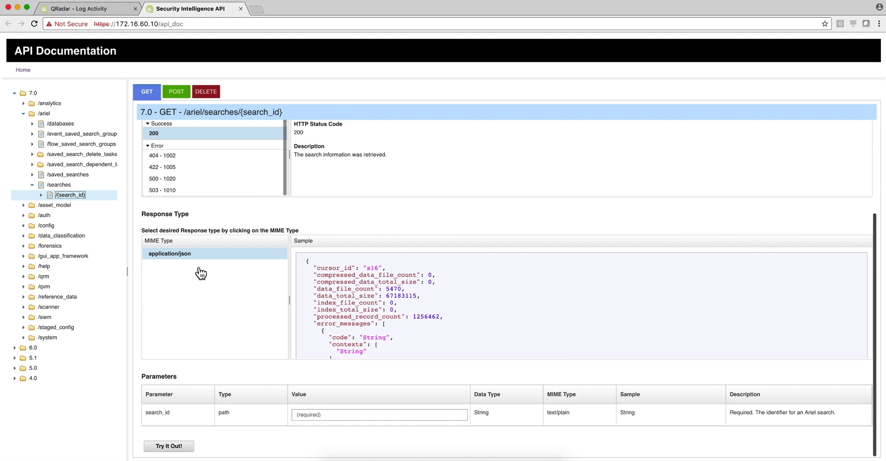
pyautogui.click(310, 414)
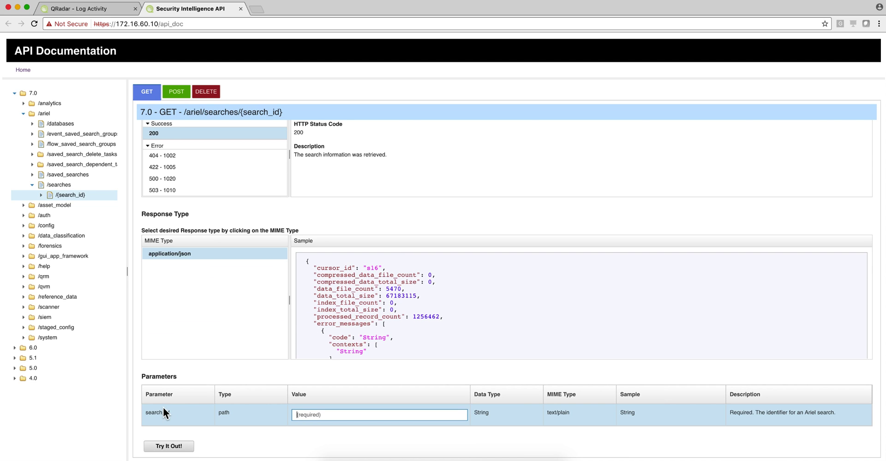
pyautogui.press('super+v')
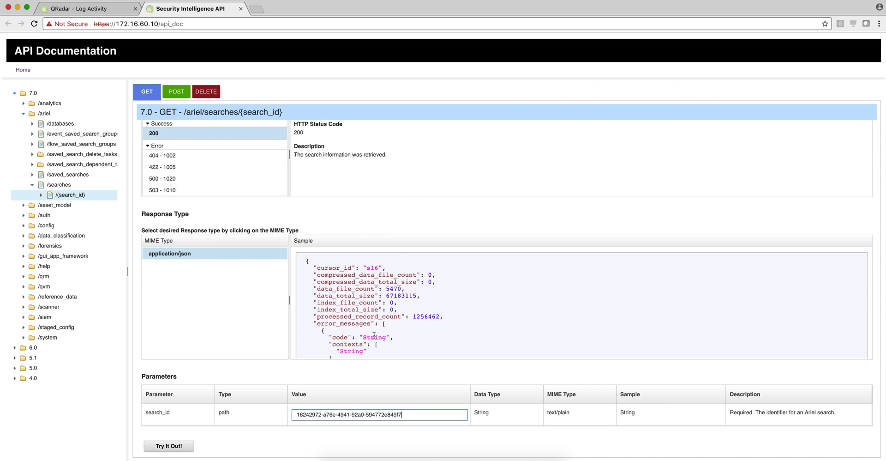
pyautogui.click(167, 446)
pyautogui.scroll(-5, 167, 450)
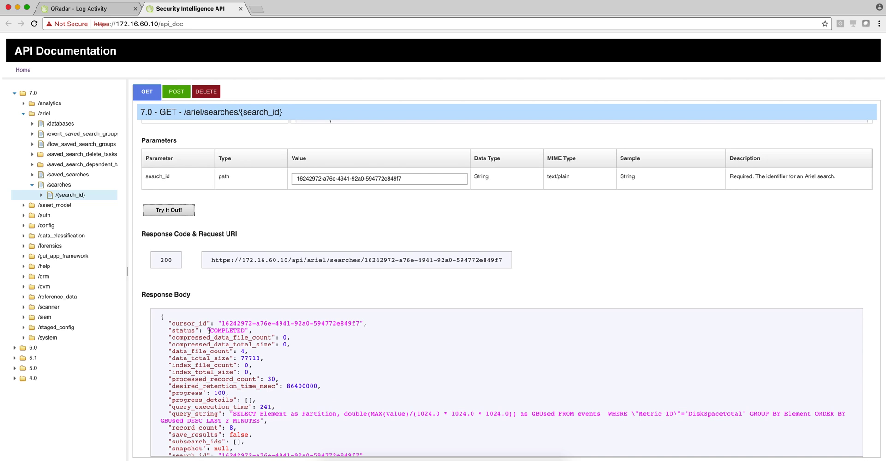
# - Check the search's status value and display the parameters of the version 7.0 GET request for /ariel/searches/{search_id}/results
pyautogui.moveTo(209, 330); pyautogui.dragTo(243, 333)
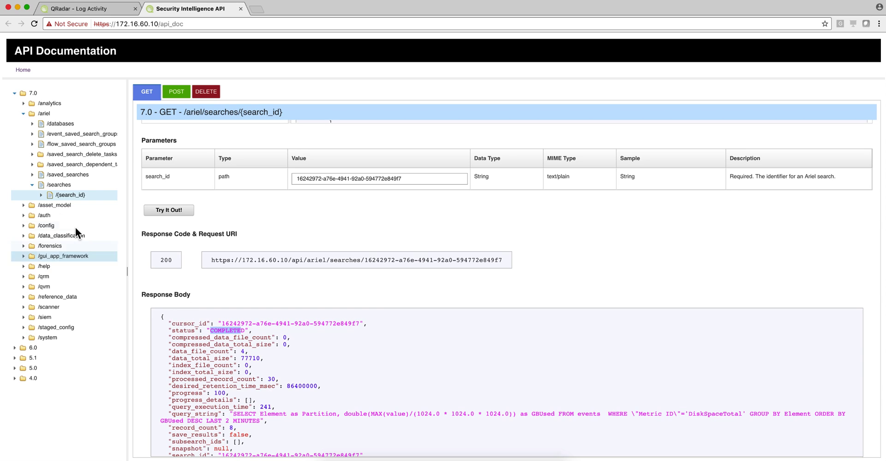
pyautogui.click(40, 193)
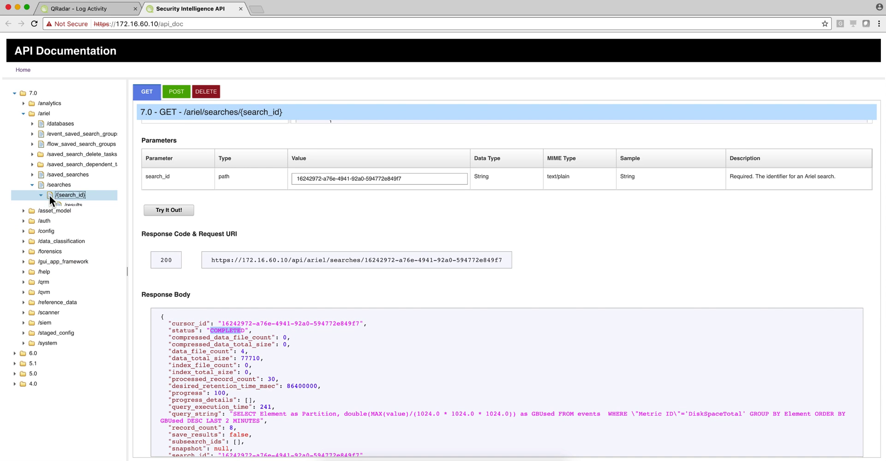
pyautogui.click(72, 205)
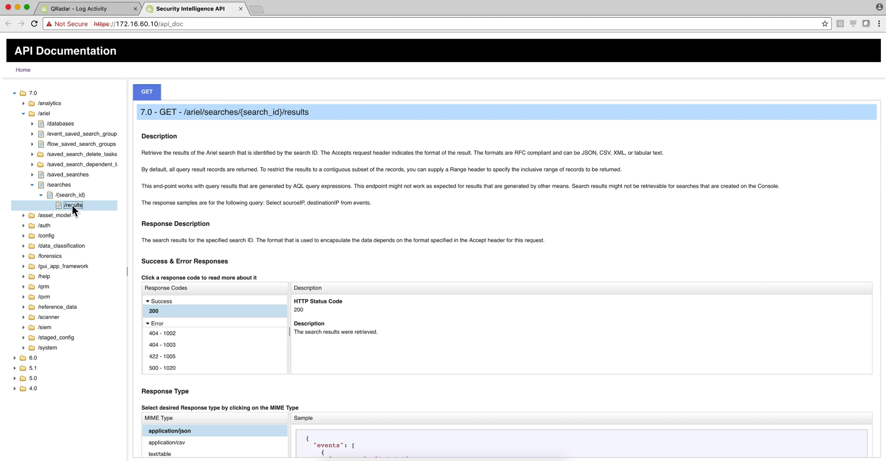
pyautogui.scroll(-5, 276, 323)
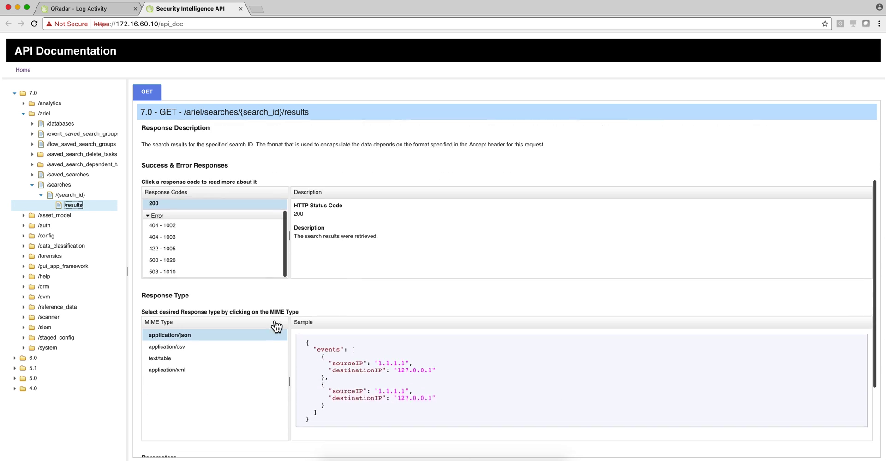
pyautogui.scroll(-3, 277, 326)
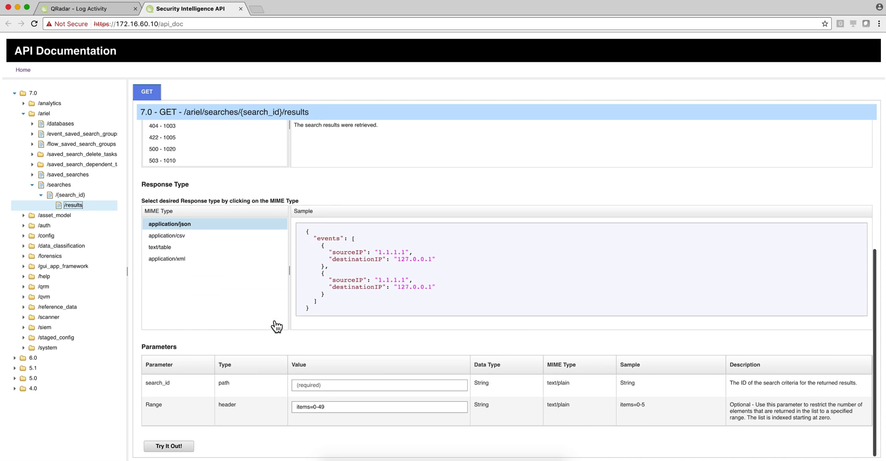
# - Send the GET results request with the copied search ID and examine the range parameter and the partition entries in the JSON response body
pyautogui.click(309, 386)
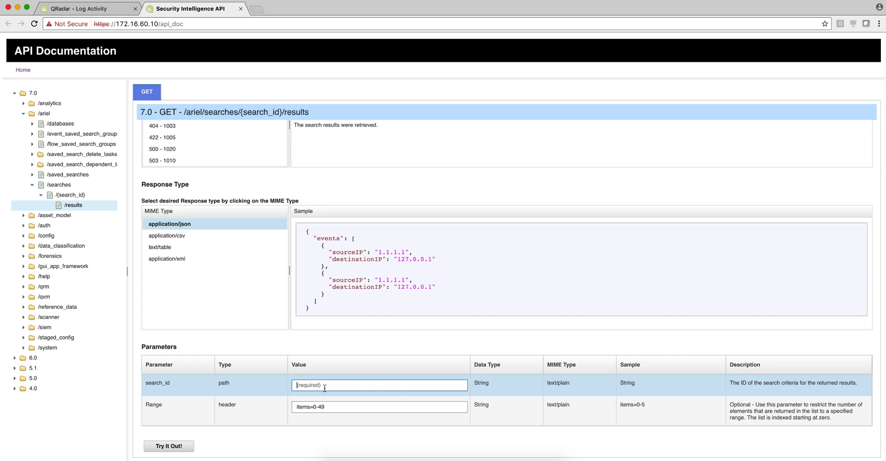
pyautogui.press('super+v')
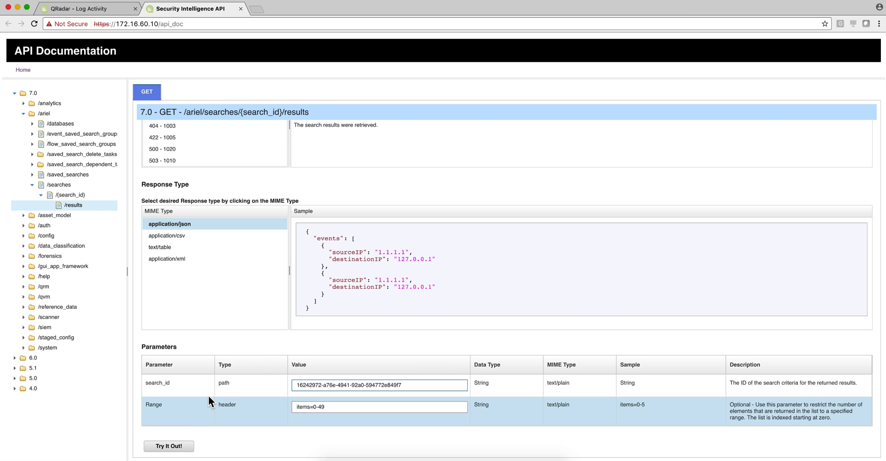
pyautogui.click(169, 446)
pyautogui.scroll(-5, 177, 451)
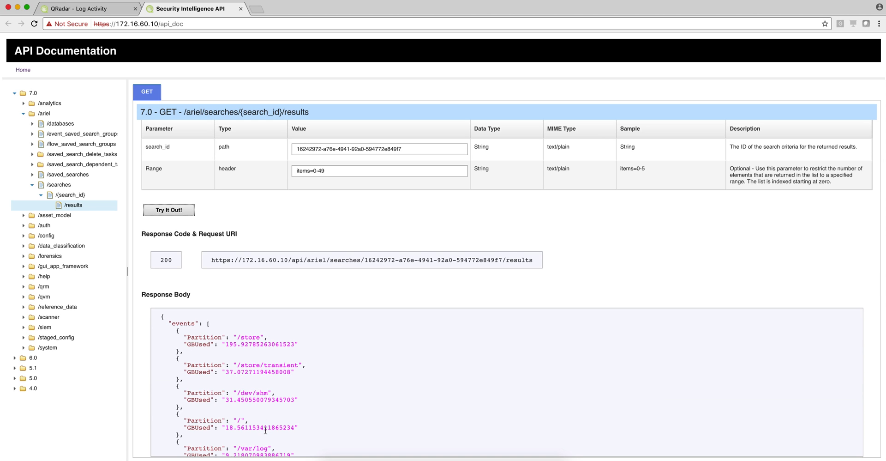
pyautogui.scroll(2, 266, 430)
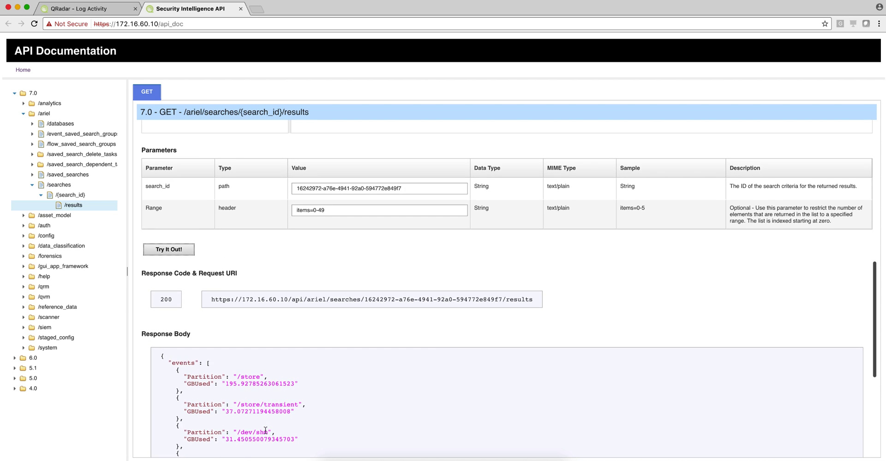
pyautogui.click(317, 211)
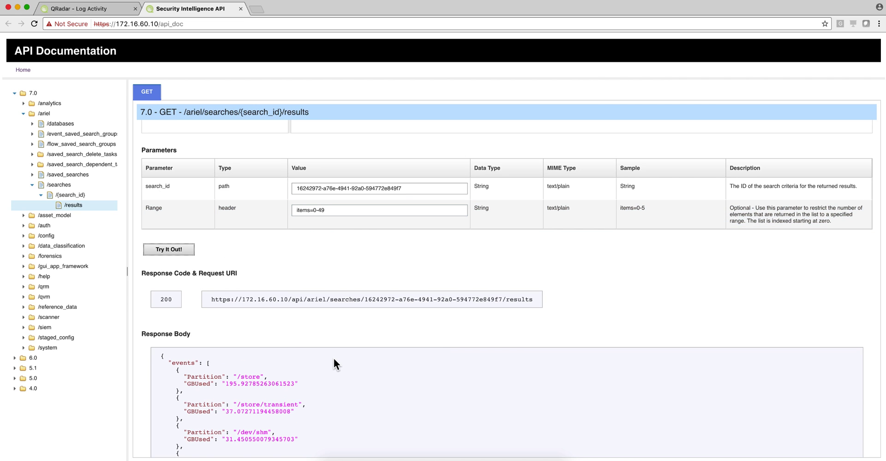
pyautogui.scroll(-5, 334, 359)
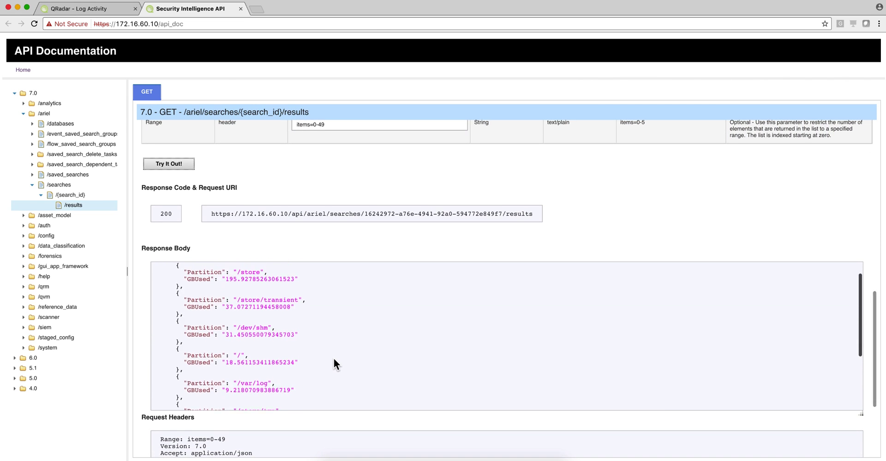
pyautogui.scroll(2, 334, 358)
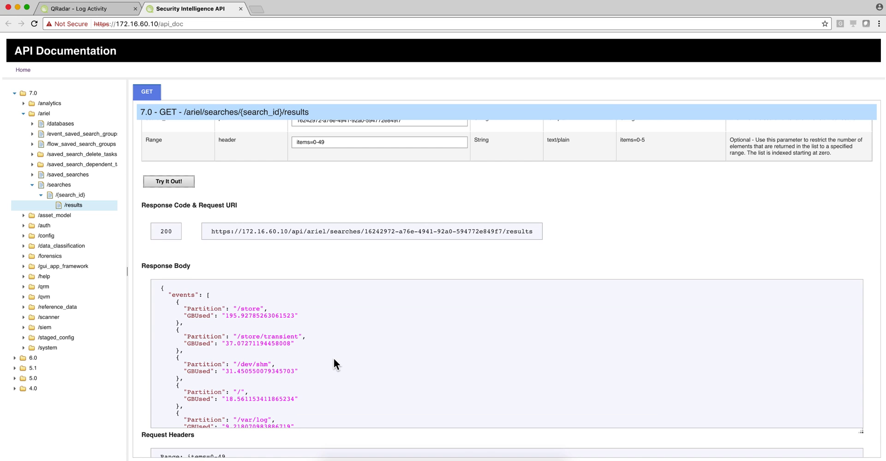
pyautogui.scroll(7, 201, 334)
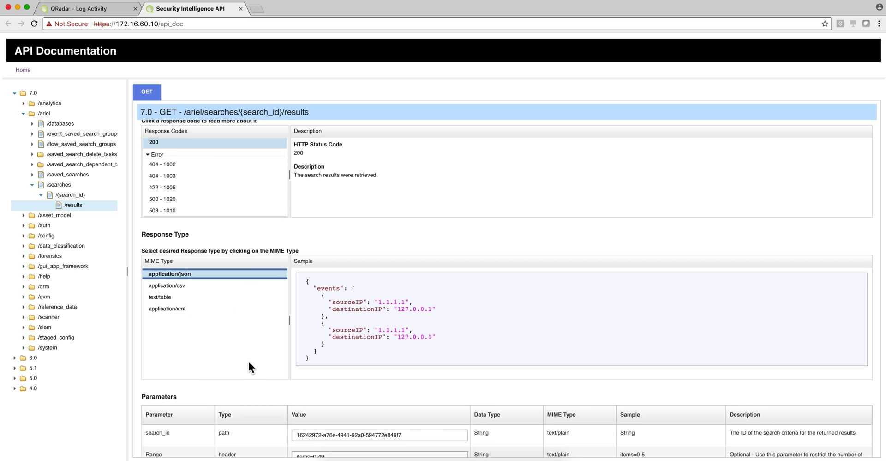
pyautogui.scroll(-8, 248, 361)
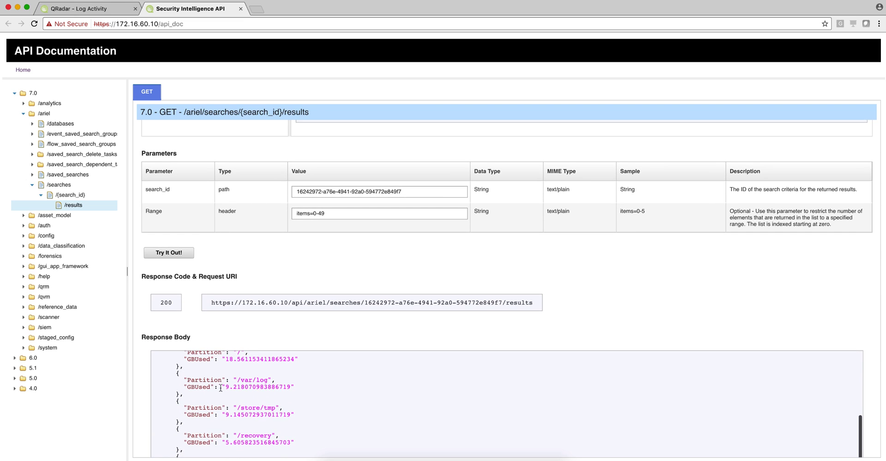
# - Preview the application/csv sample, set the response type to text/table, and resend the results request to display the response body
pyautogui.scroll(6, 214, 272)
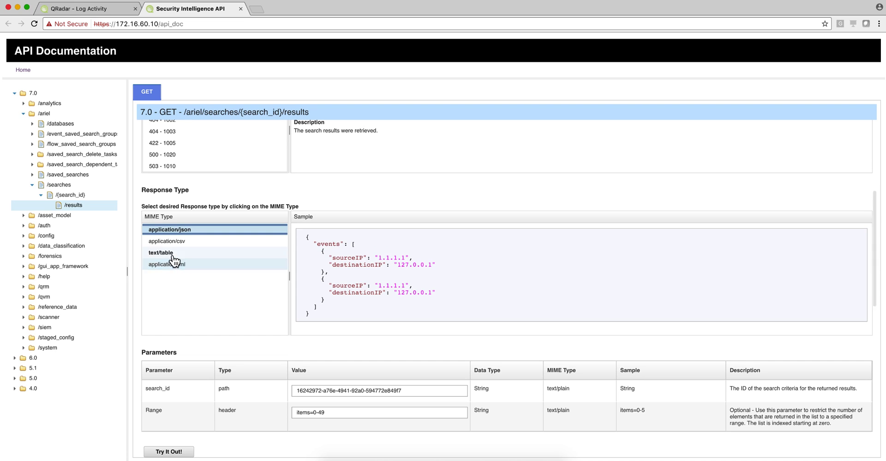
pyautogui.click(180, 244)
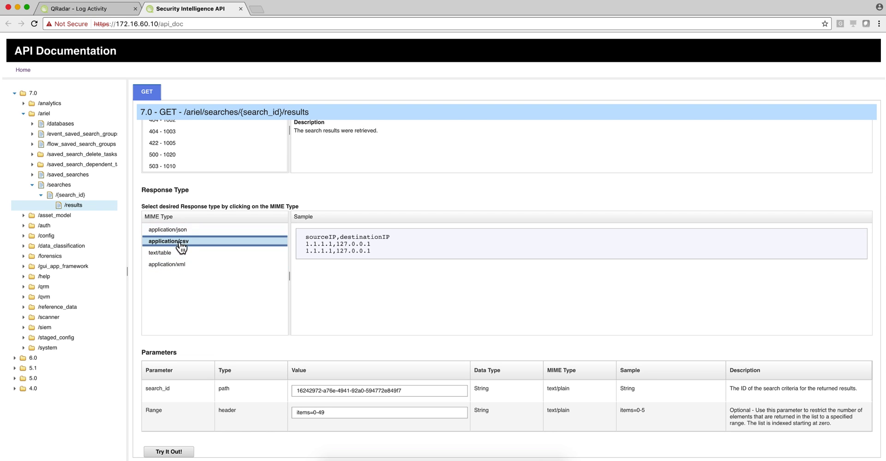
pyautogui.click(167, 254)
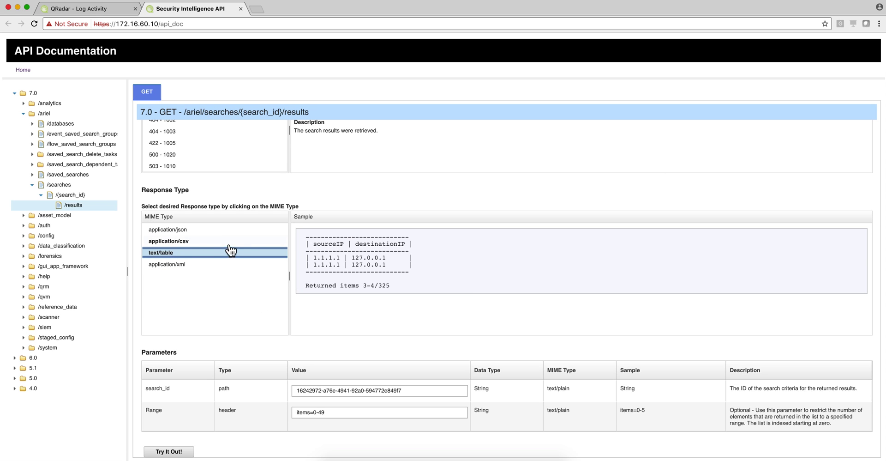
pyautogui.scroll(-3, 209, 291)
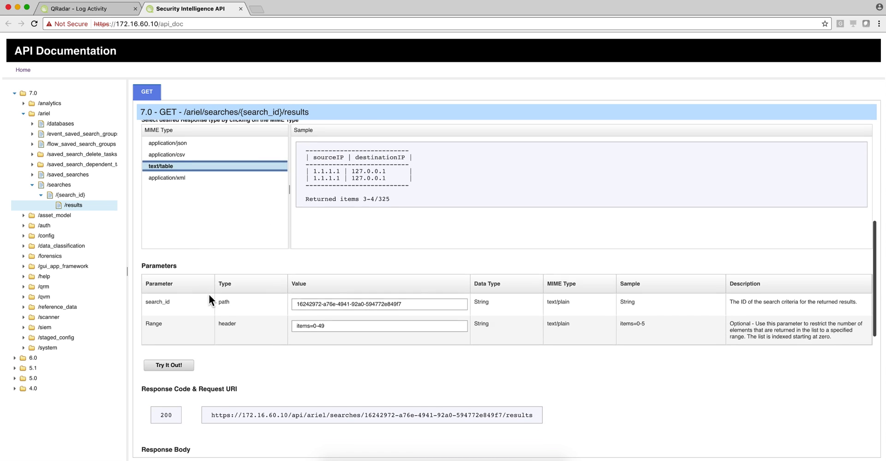
pyautogui.click(175, 365)
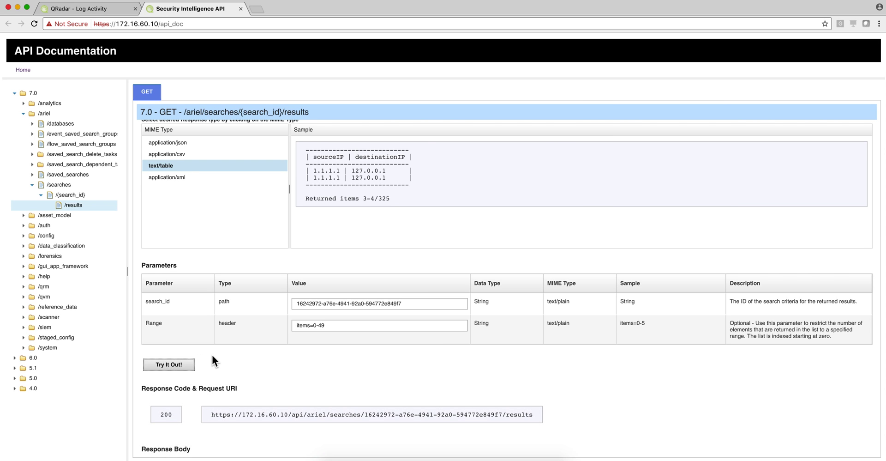
pyautogui.scroll(-5, 222, 354)
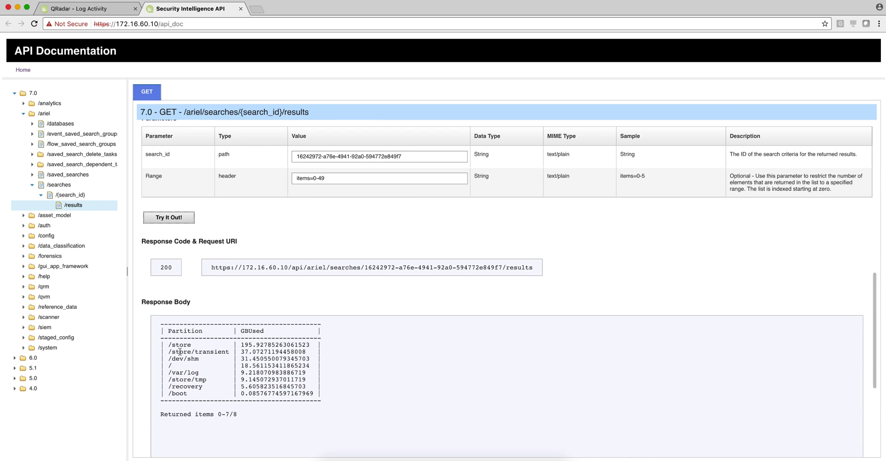